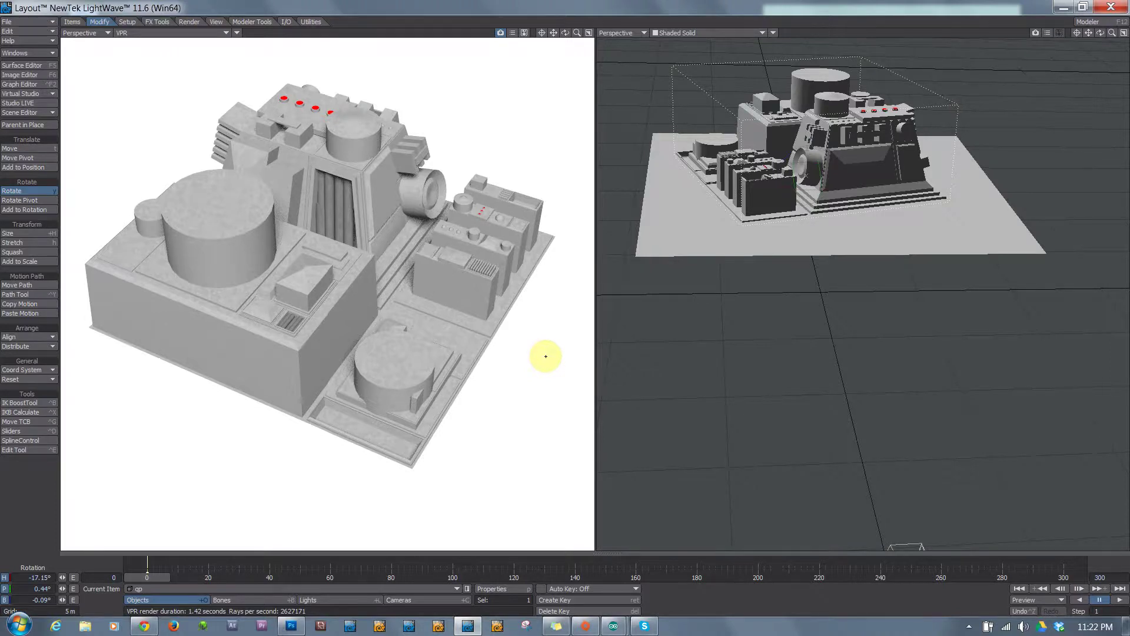
Step: Rotate and move the detailed machine model around the ground plane while watching the VPR render
right_drag(545, 356, 546, 356)
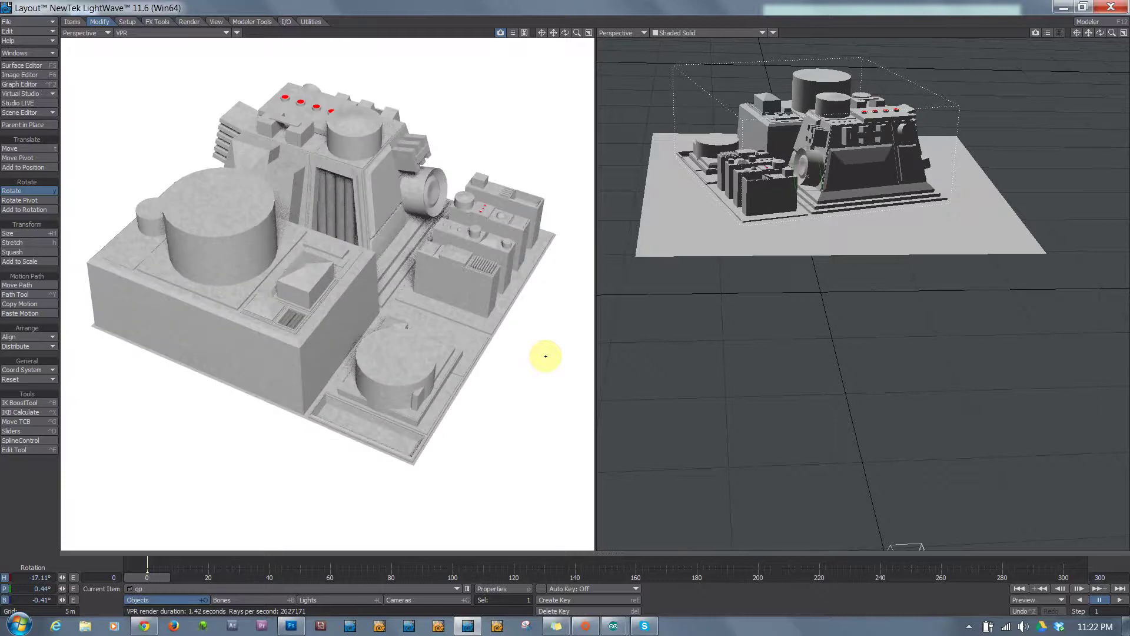
drag(545, 356, 545, 356)
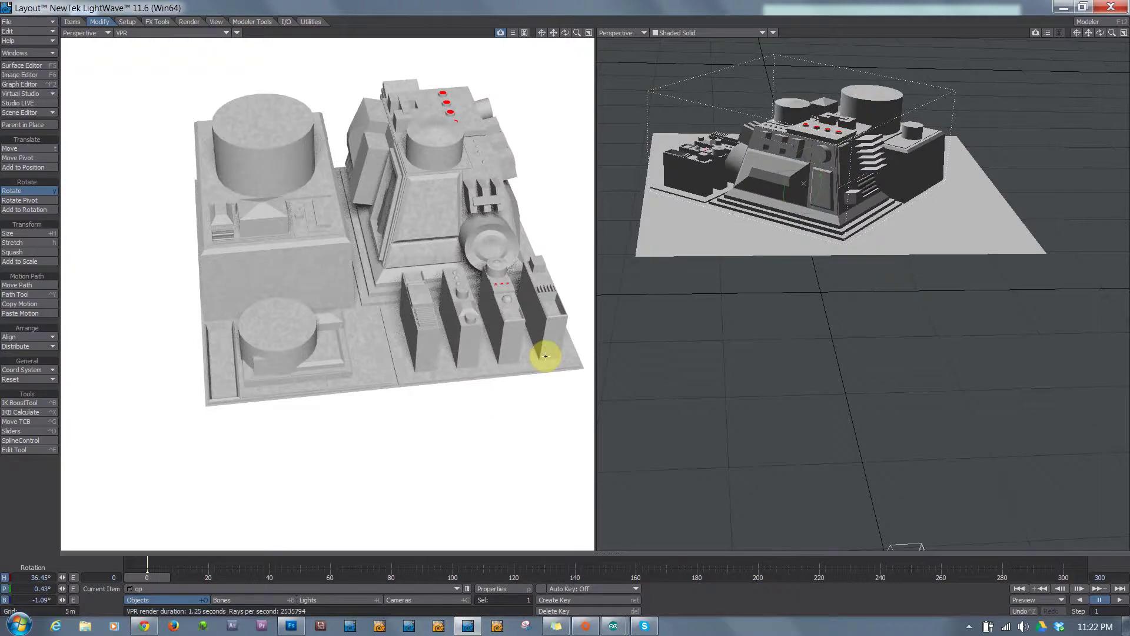
drag(546, 356, 546, 357)
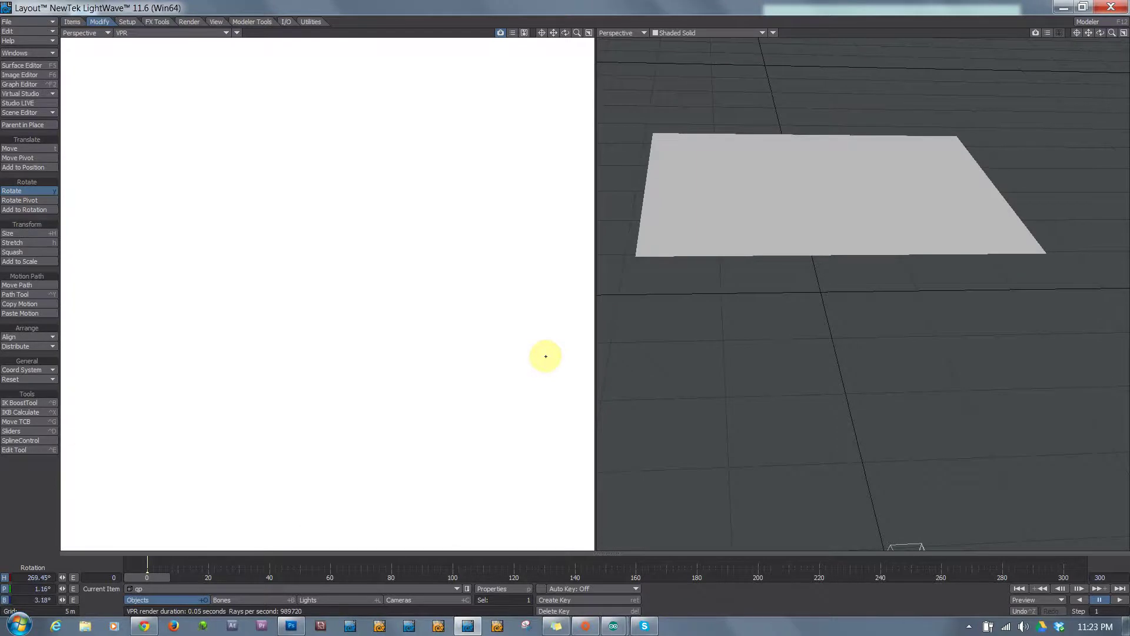
Step: Select the 10mSquare ground plane and move it through the model, rotating it to about 17° heading, 0.8° pitch and 2.6° bank
key(Down)
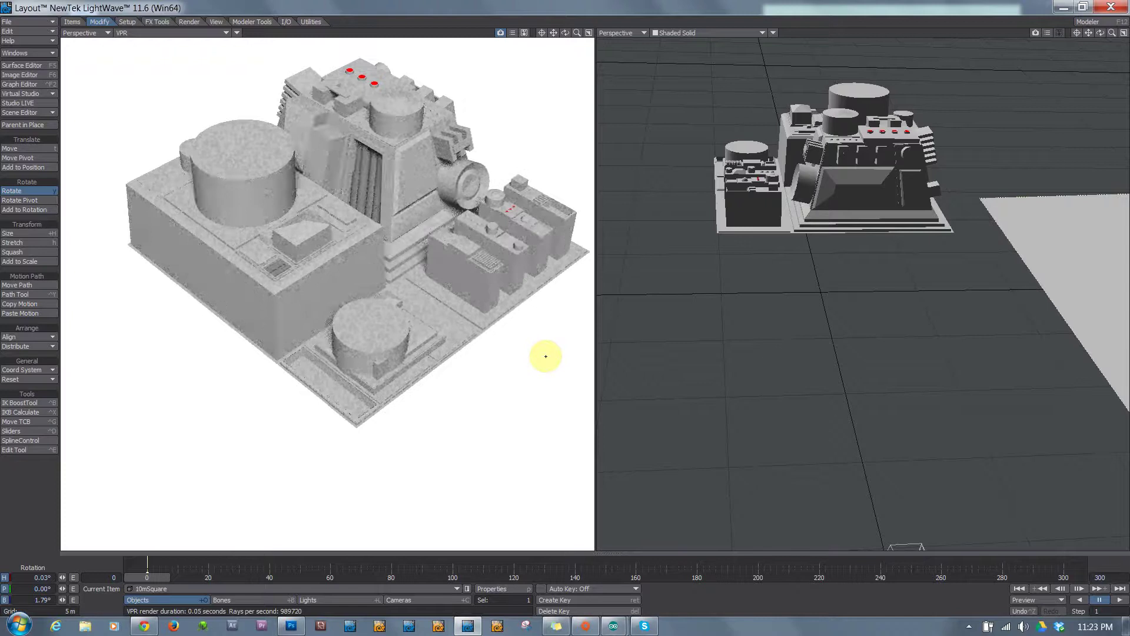
key(ctrl+z)
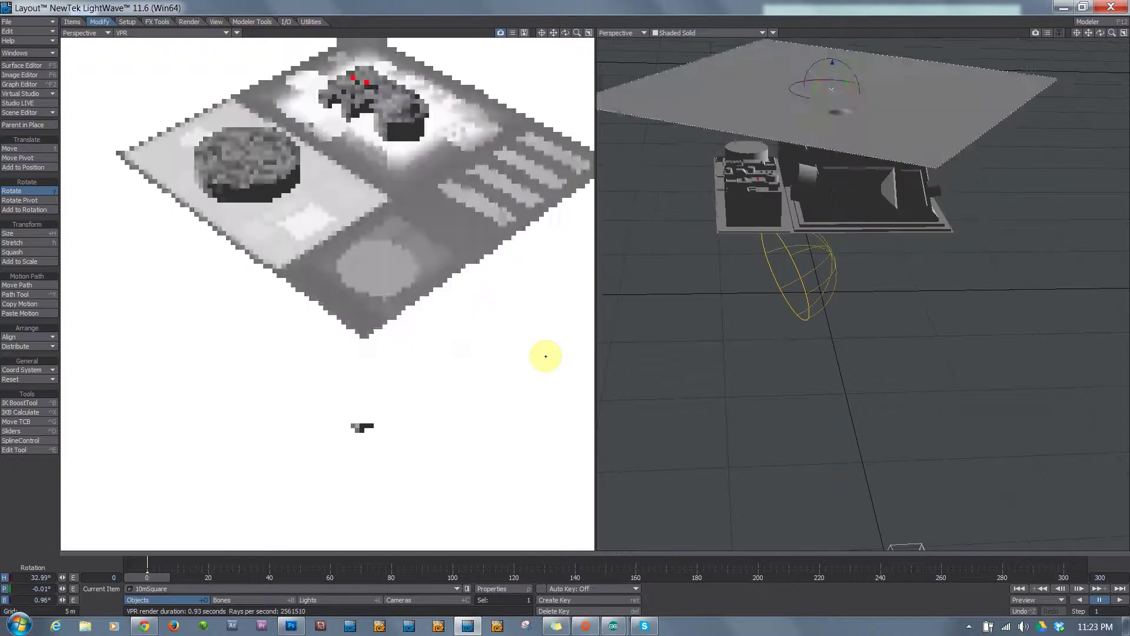
drag(546, 356, 545, 356)
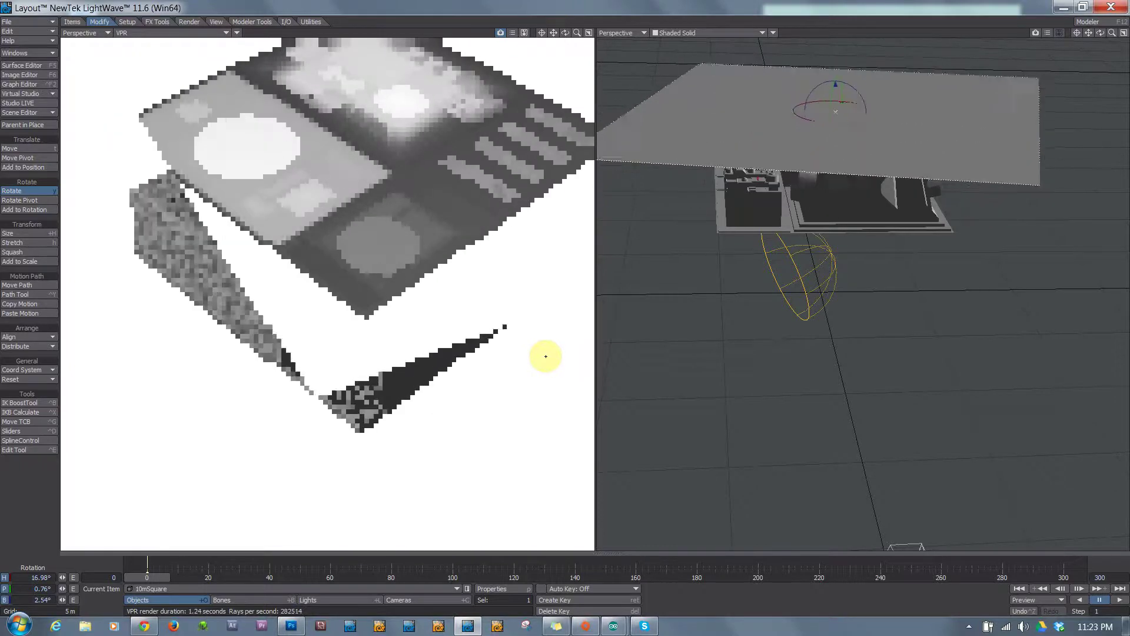
drag(545, 356, 545, 356)
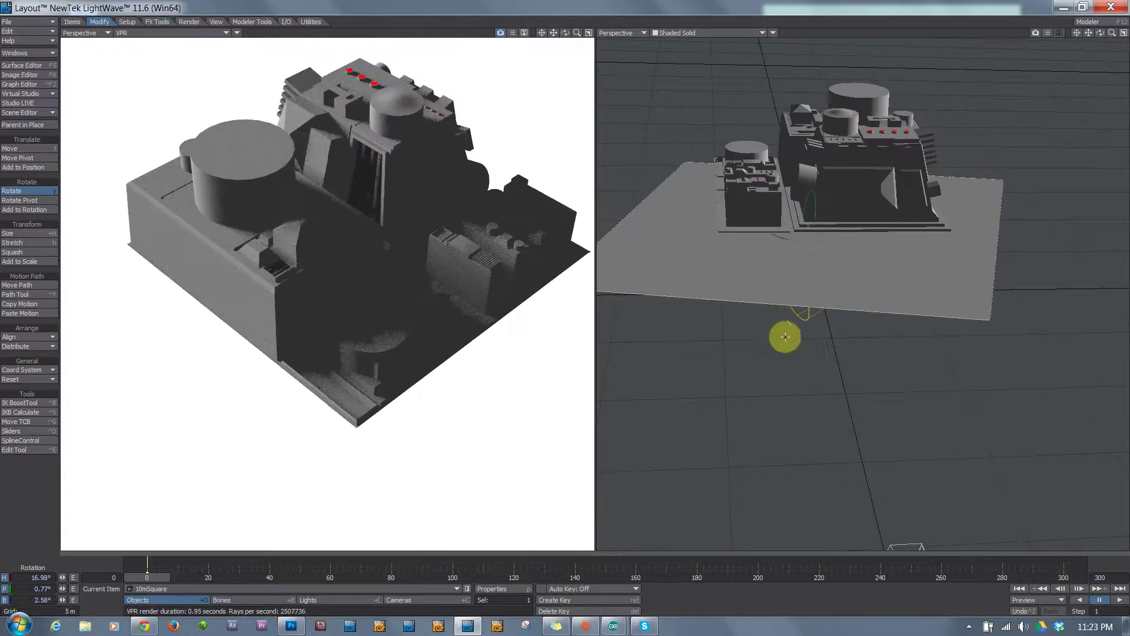
Step: Rotate the light to about heading 428.68°, pitch 45.48° and bank 18.06°, and keyframe it at frame 0
click(808, 312)
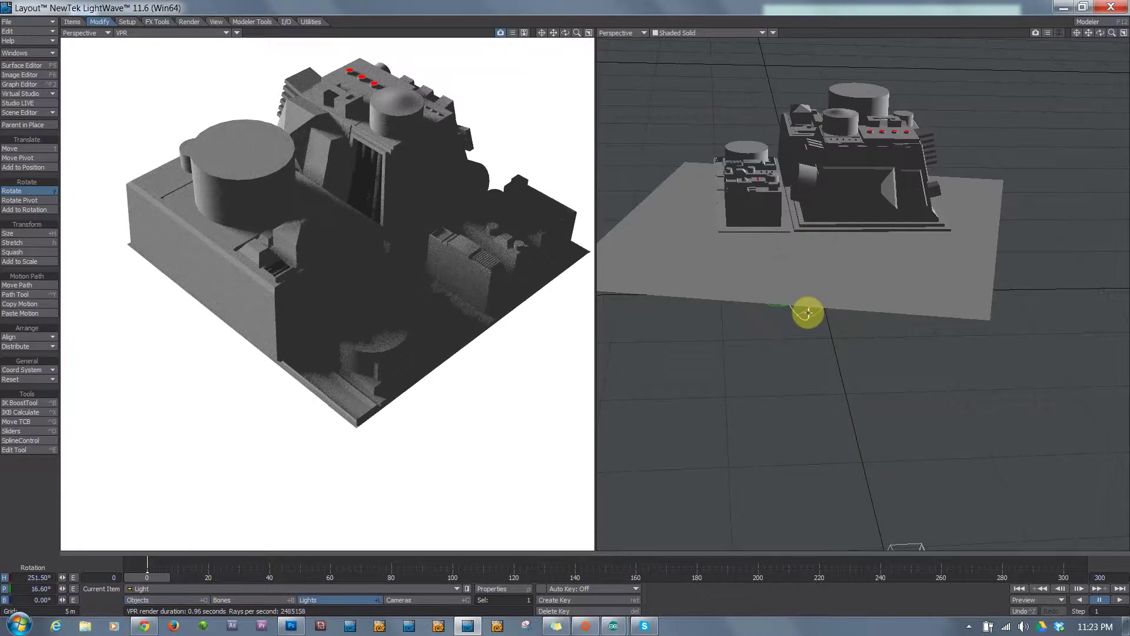
drag(808, 312, 808, 312)
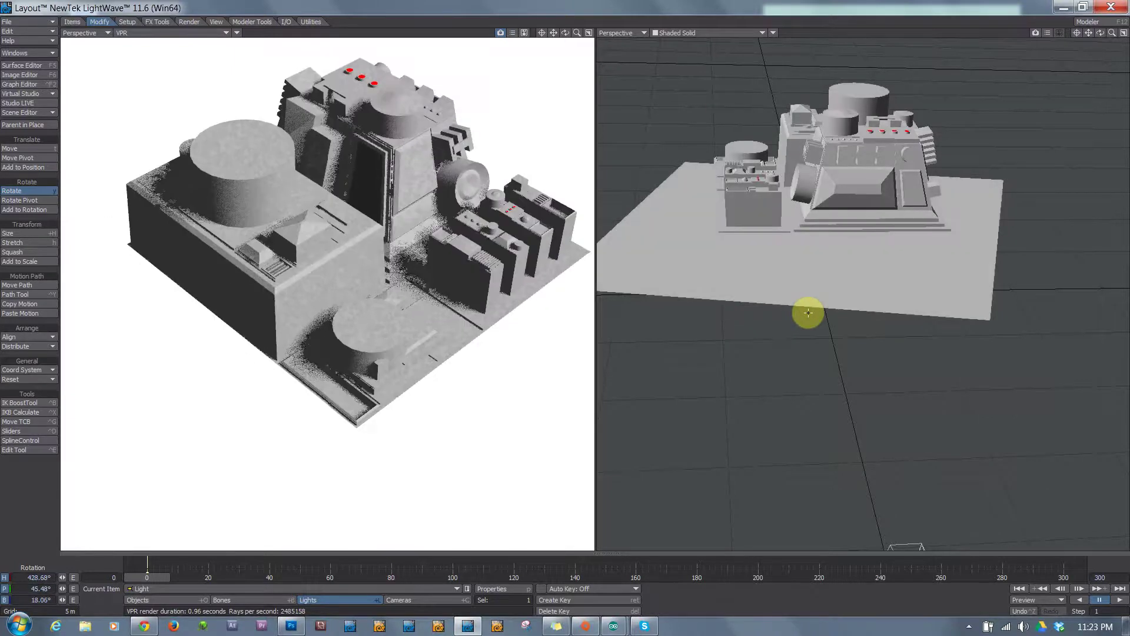
key(Return)
key(Return)
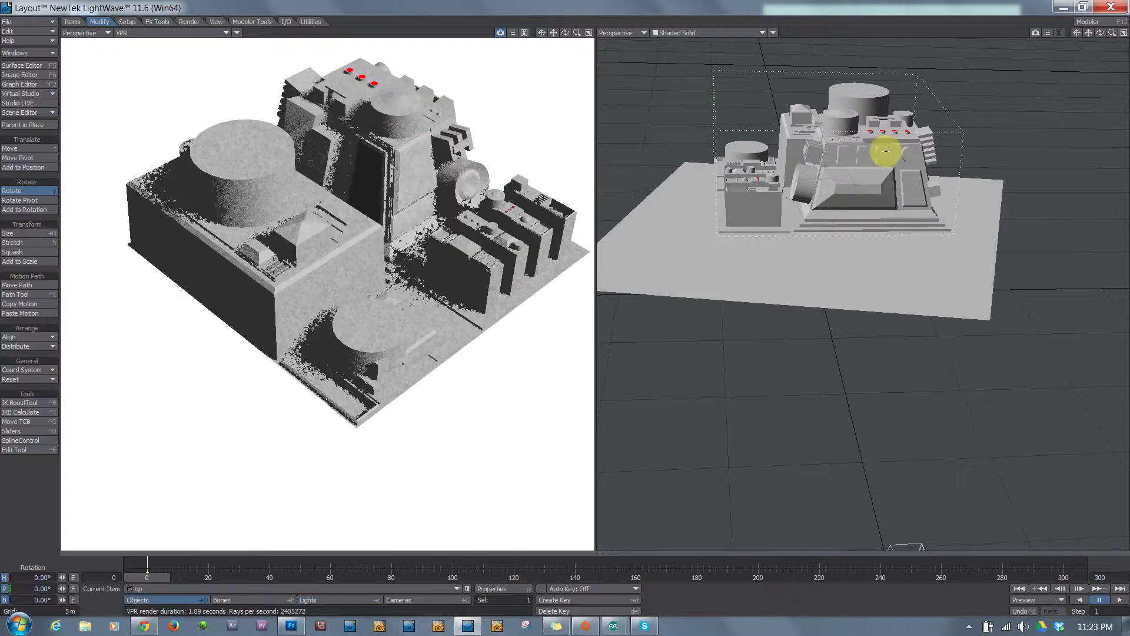
Step: Try rotating and moving the machine model through the ground plane, and undo the change
right_drag(885, 151, 885, 151)
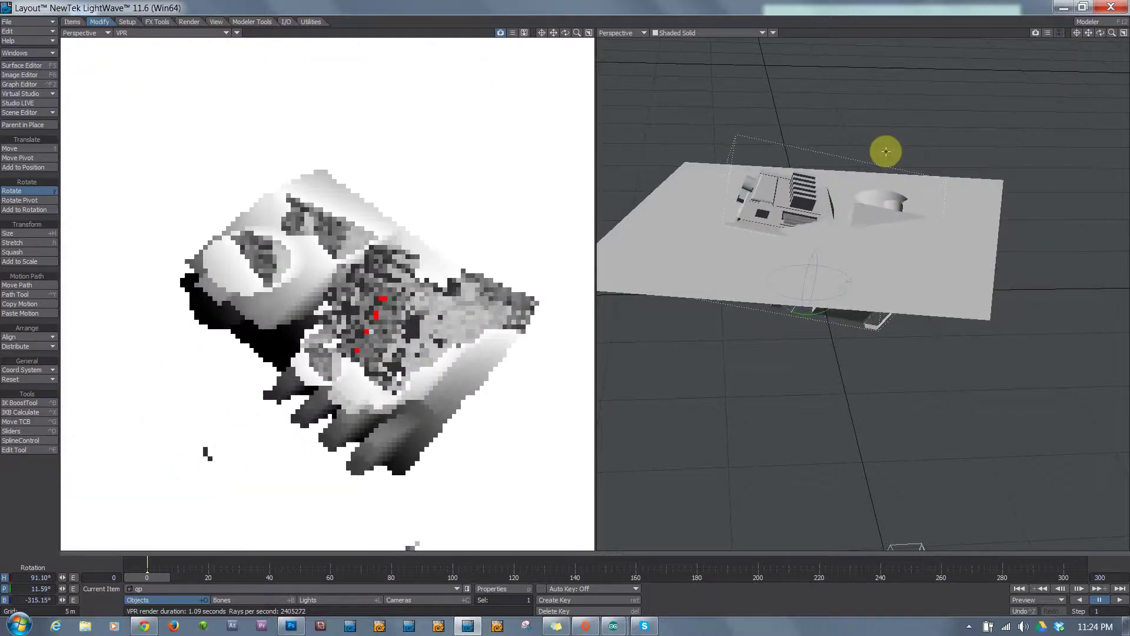
right_drag(885, 151, 886, 151)
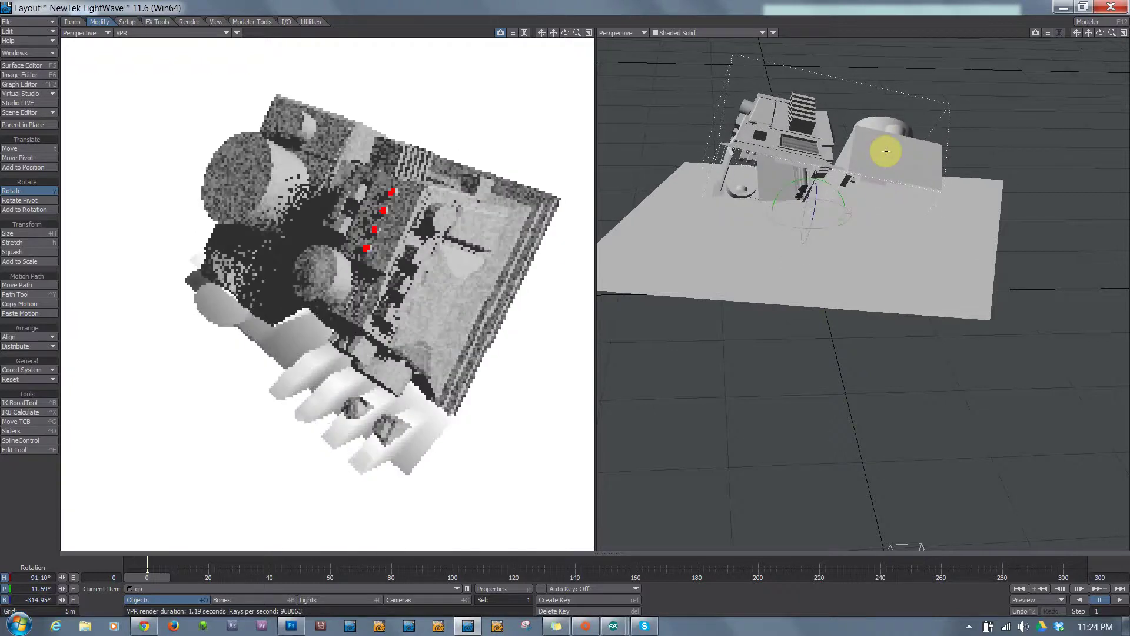
drag(885, 152, 886, 151)
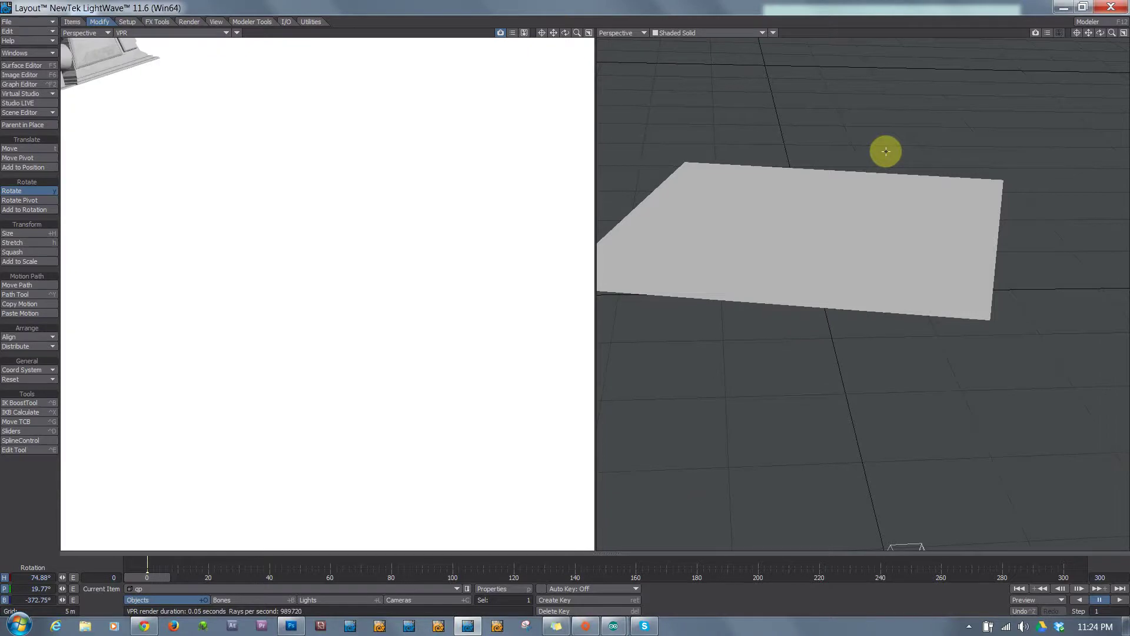
key(ctrl+z)
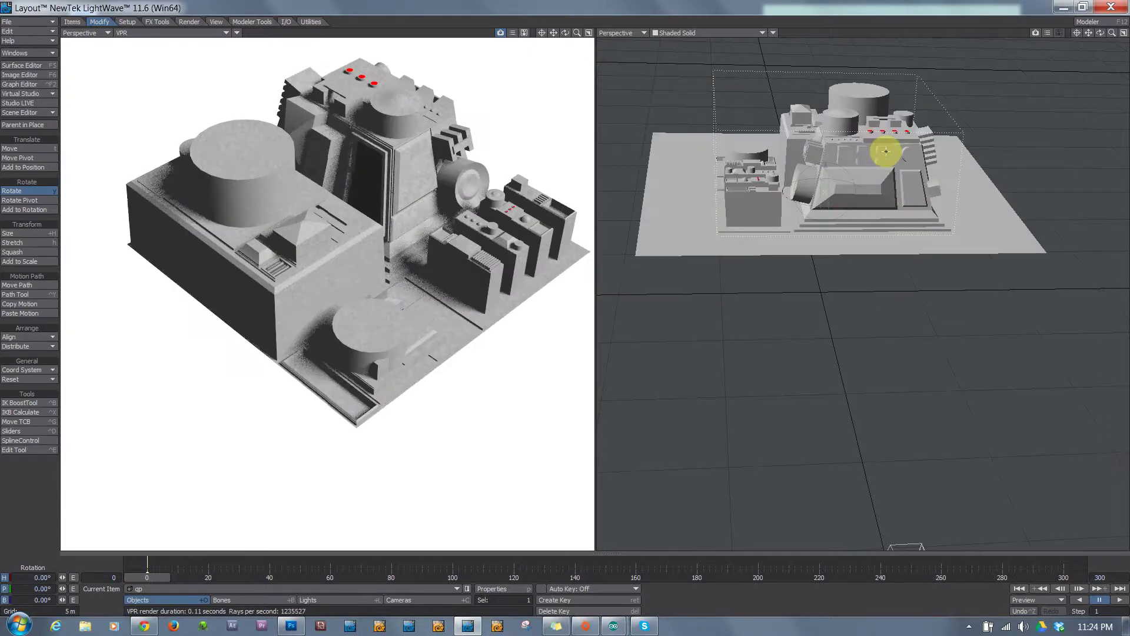
Step: Lower the machine model beneath the ground plane, with about 0.79° pitch and 0.18° bank
drag(886, 151, 886, 151)
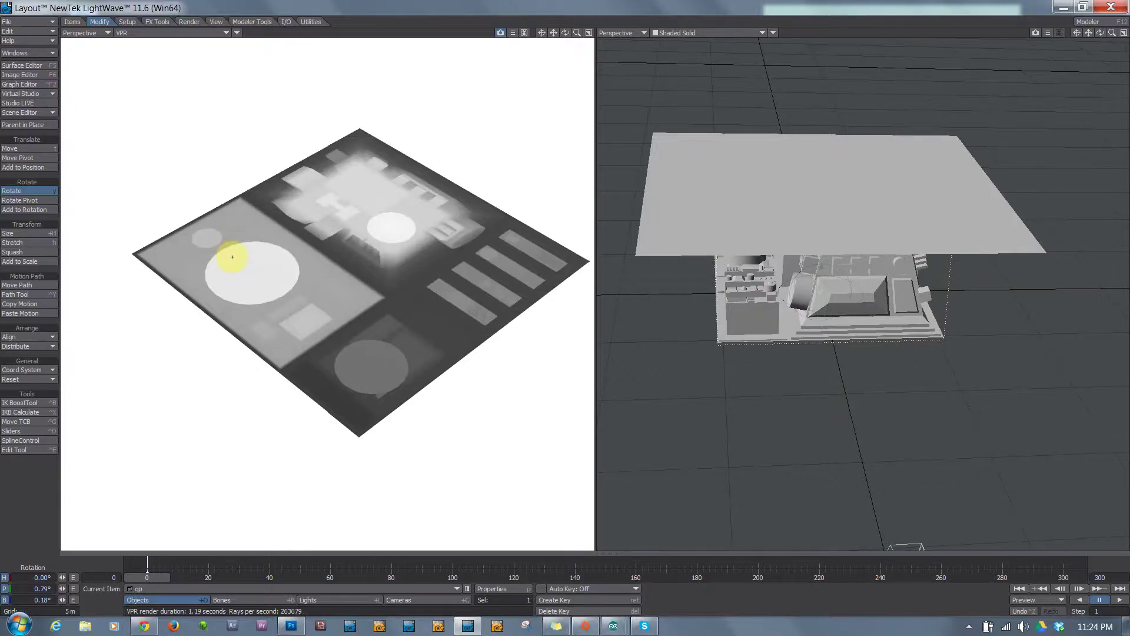
Step: Open the node network of the Ground Plane surface and arrange it beside the render preview
key(F5)
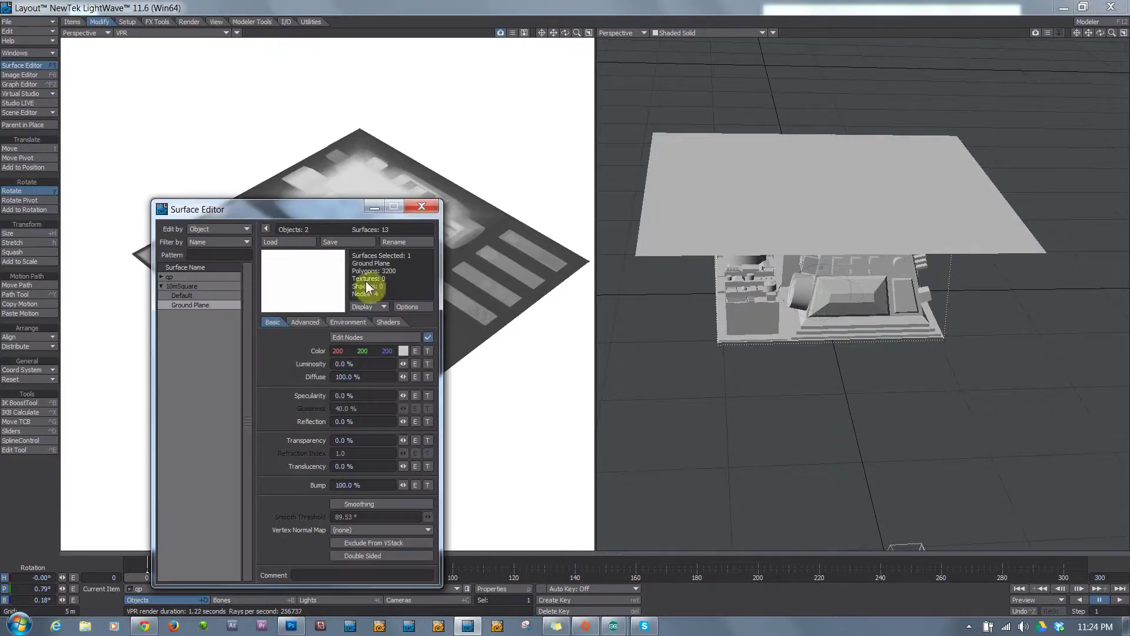
click(387, 338)
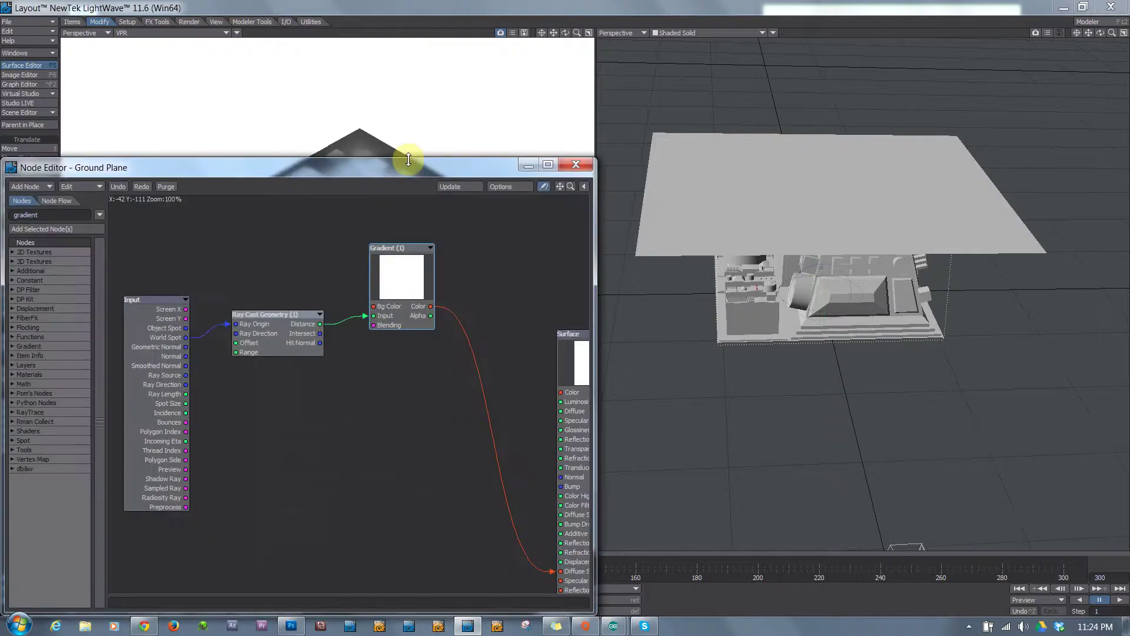
drag(407, 172, 895, 133)
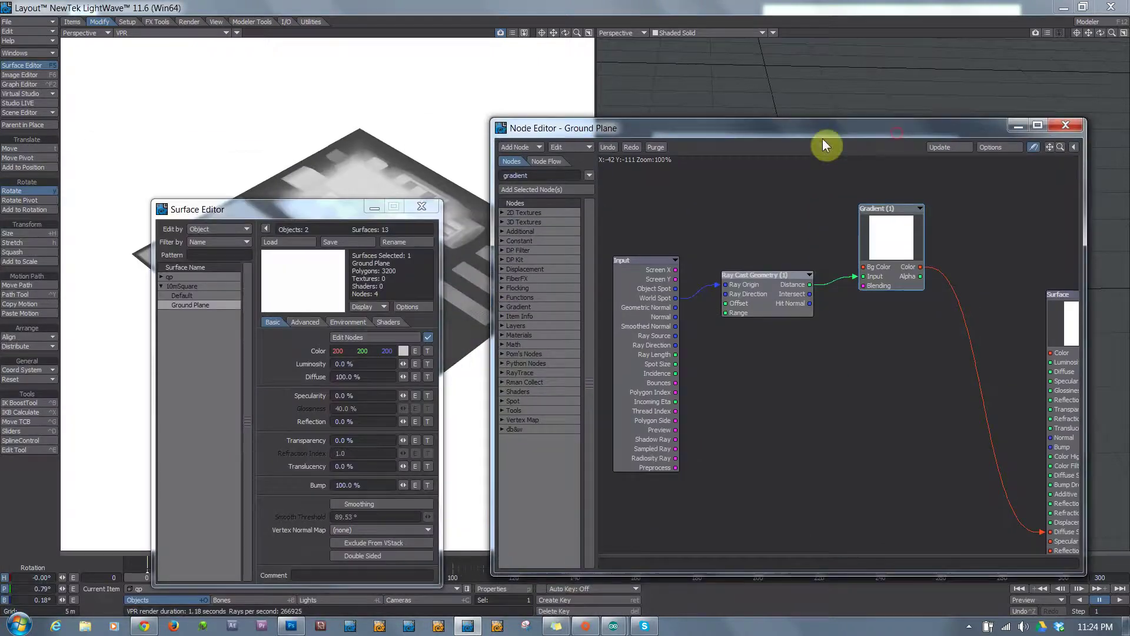
click(435, 207)
drag(648, 302, 654, 270)
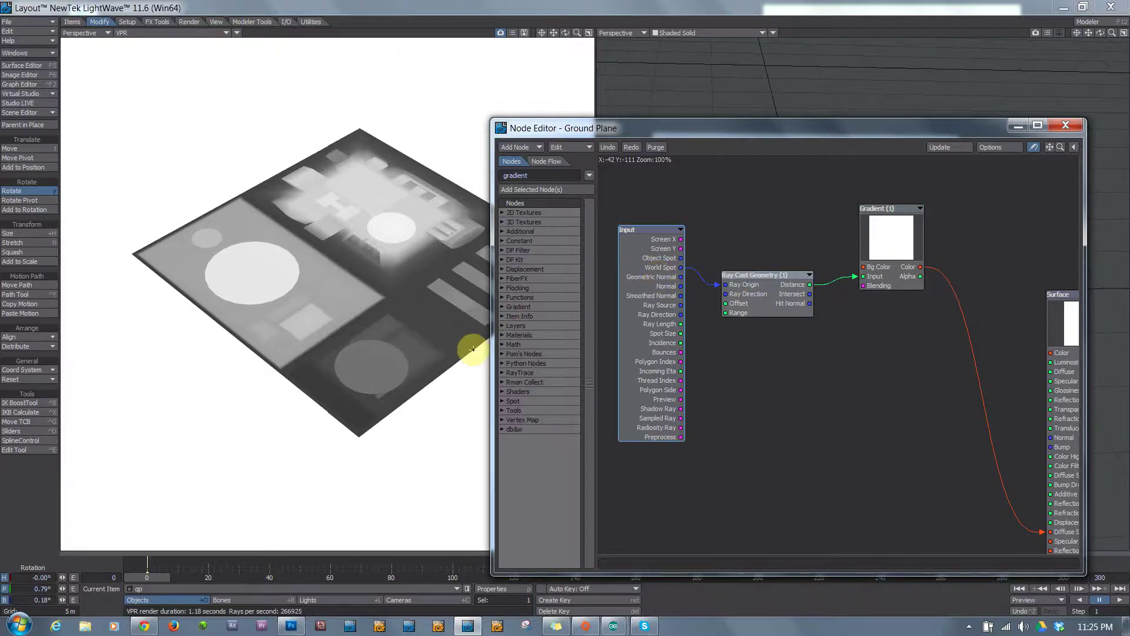
drag(497, 352, 580, 319)
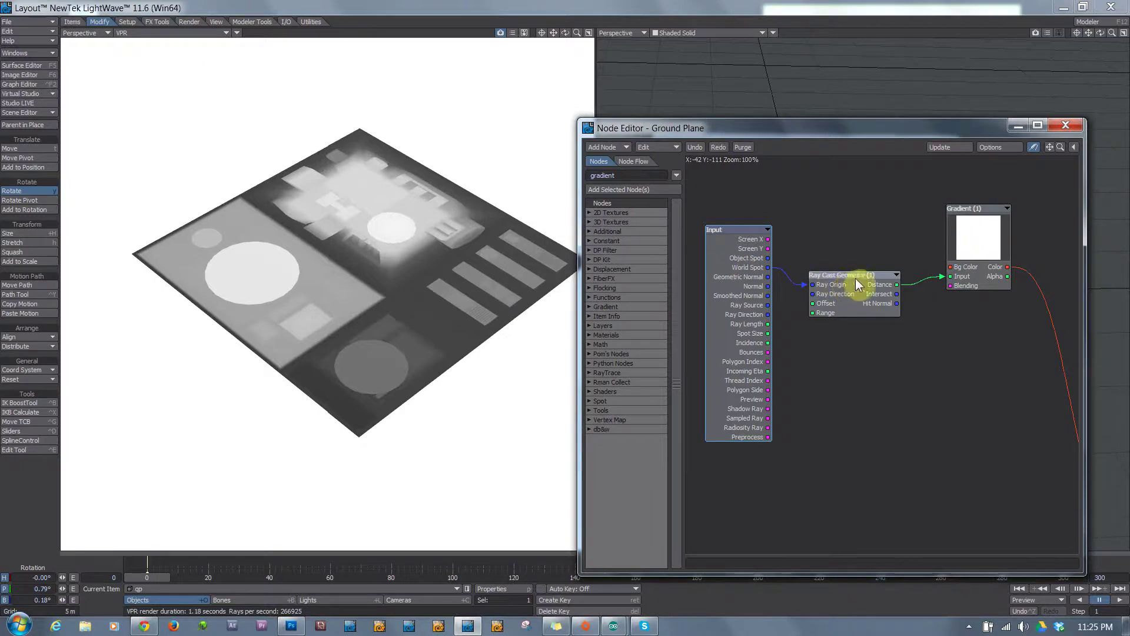
Step: Open the Gradient node's settings and set its black key to position 6.09 and pure blue (0, 0, 255)
right_click(975, 234)
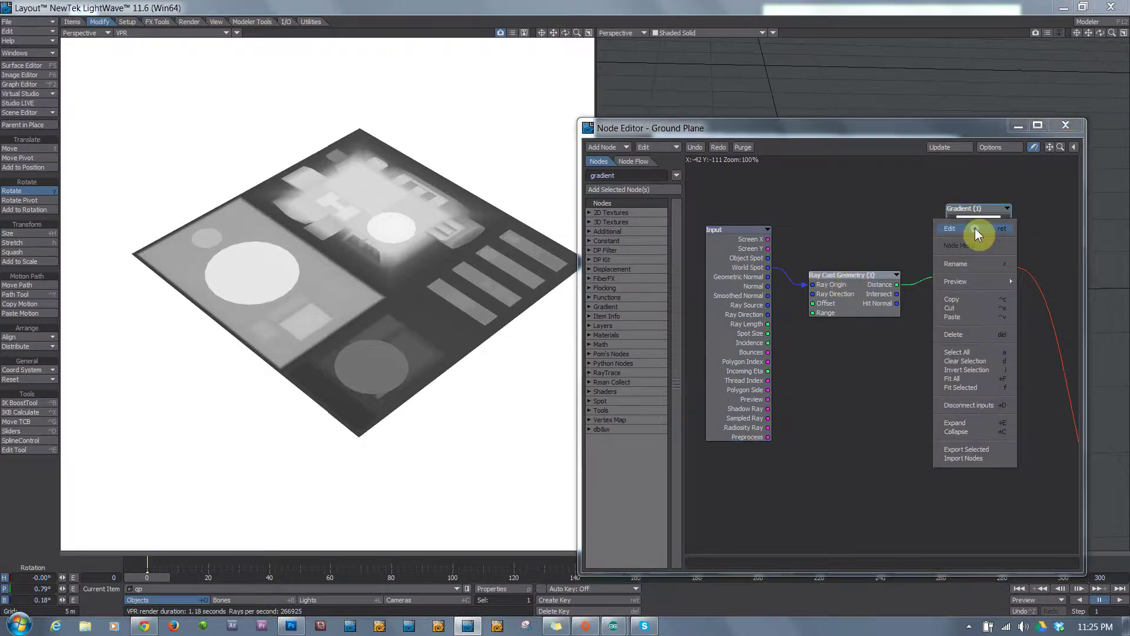
right_click(962, 203)
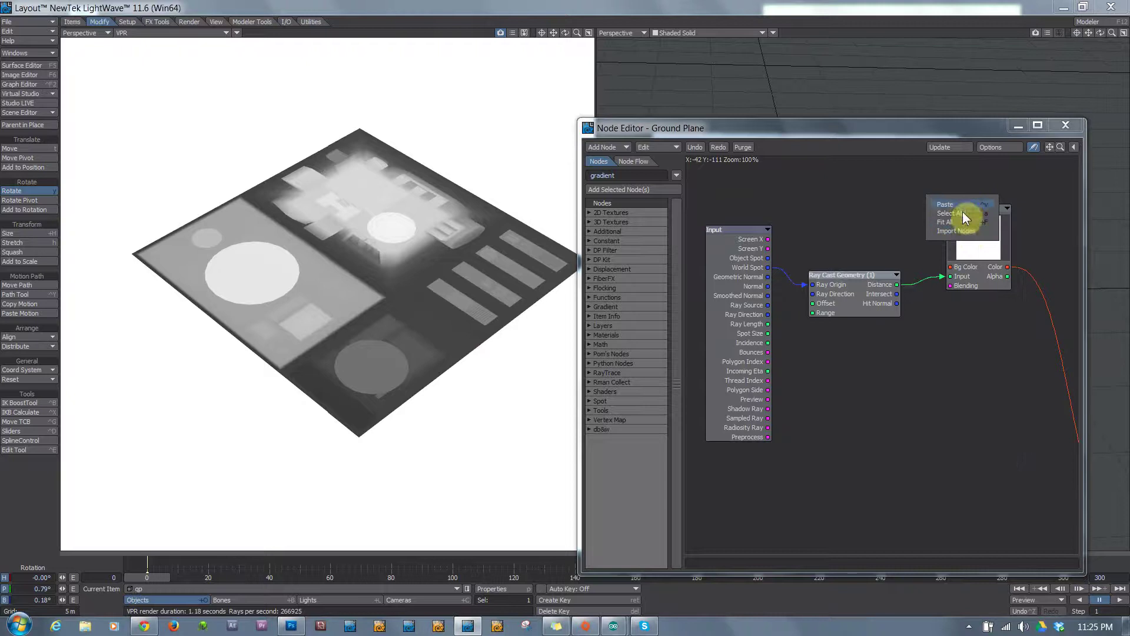
right_click(969, 246)
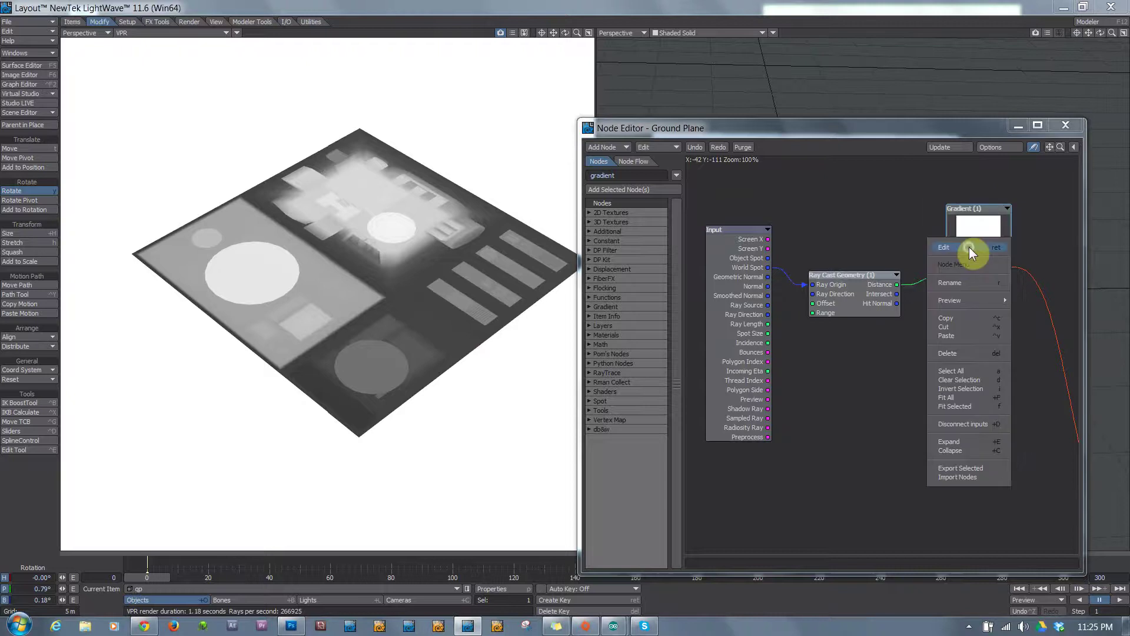
click(1038, 268)
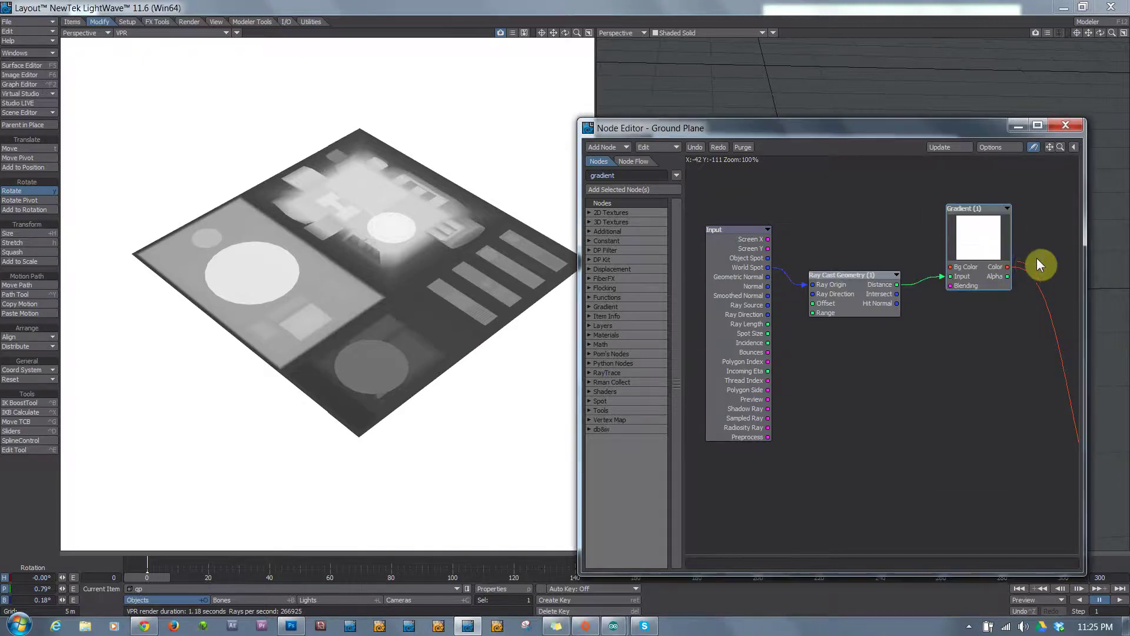
click(986, 237)
double_click(986, 238)
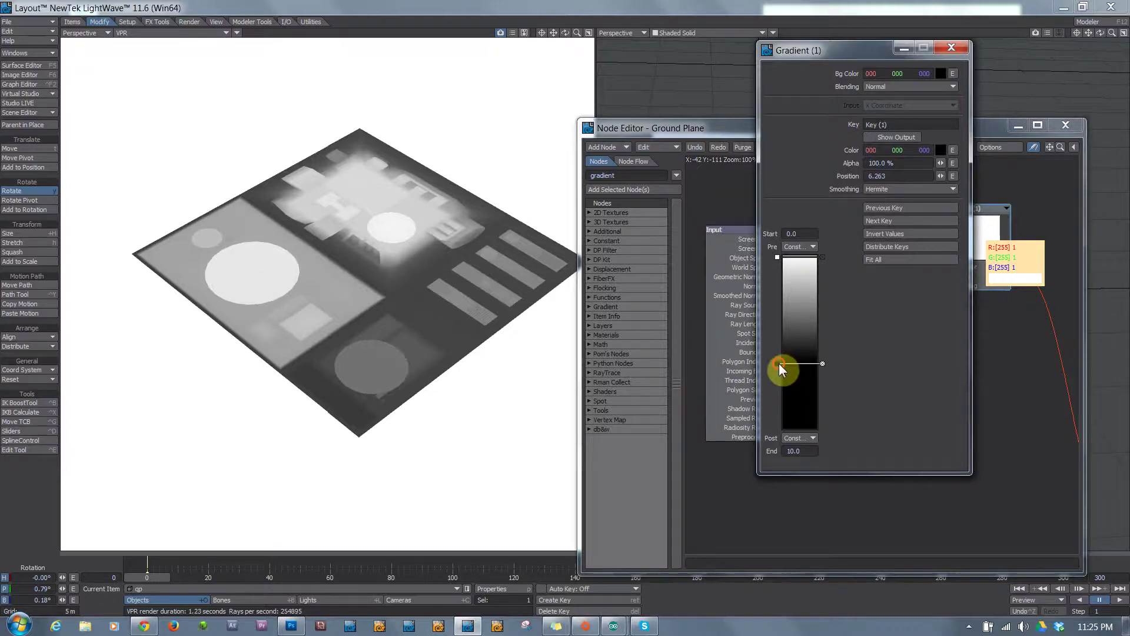
mouse_move(779, 362)
mouse_down()
mouse_move(778, 346)
mouse_move(778, 387)
mouse_up()
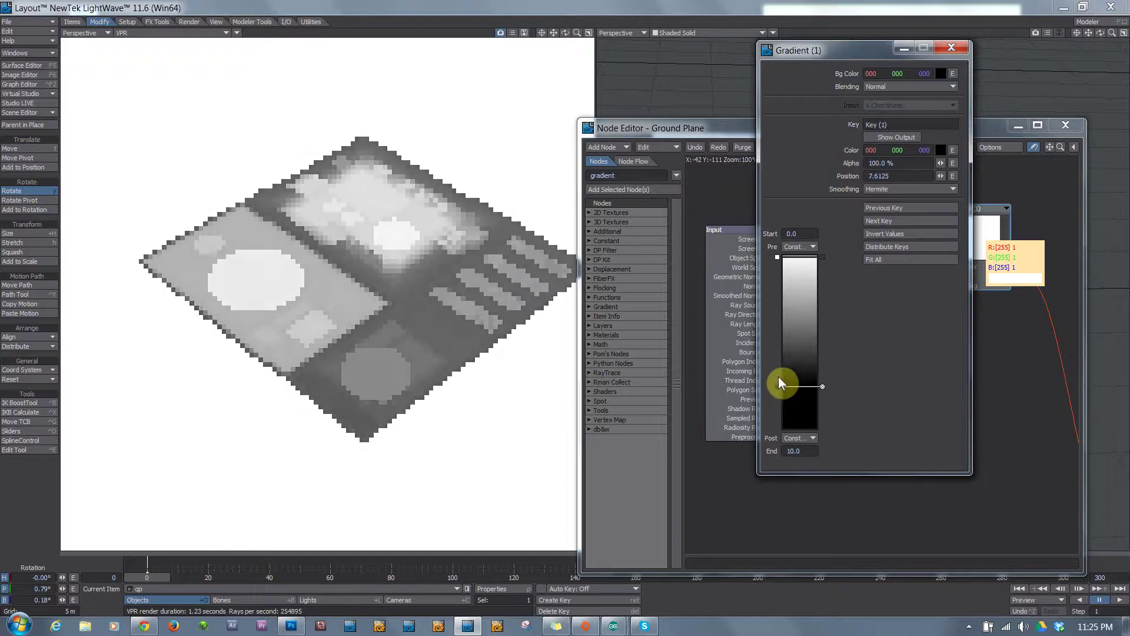
drag(779, 344, 778, 360)
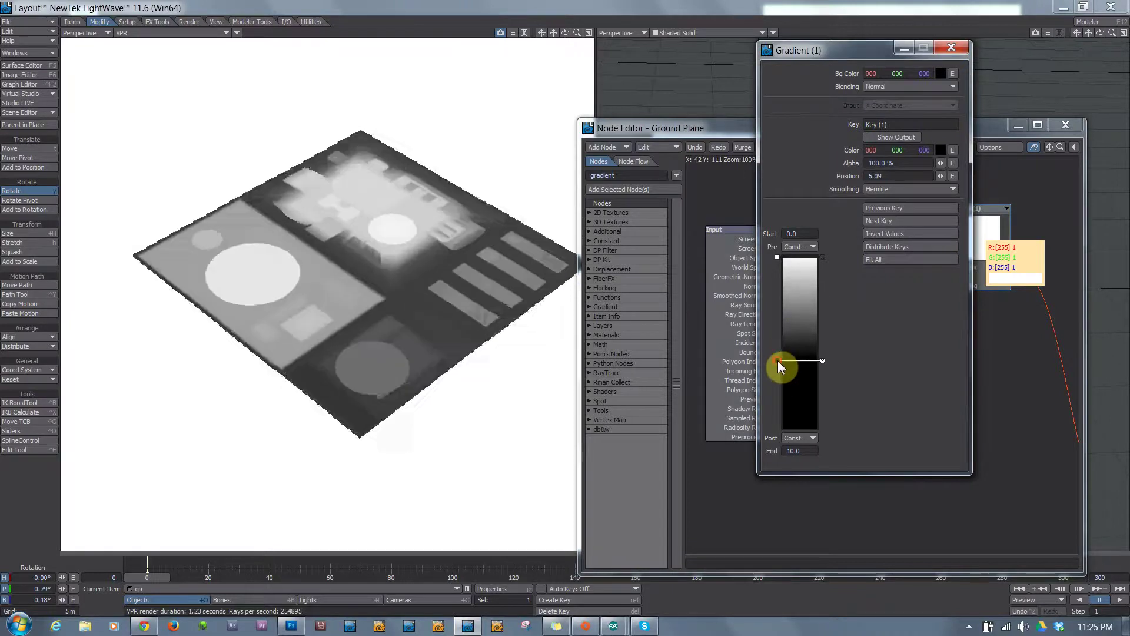
drag(925, 150, 995, 151)
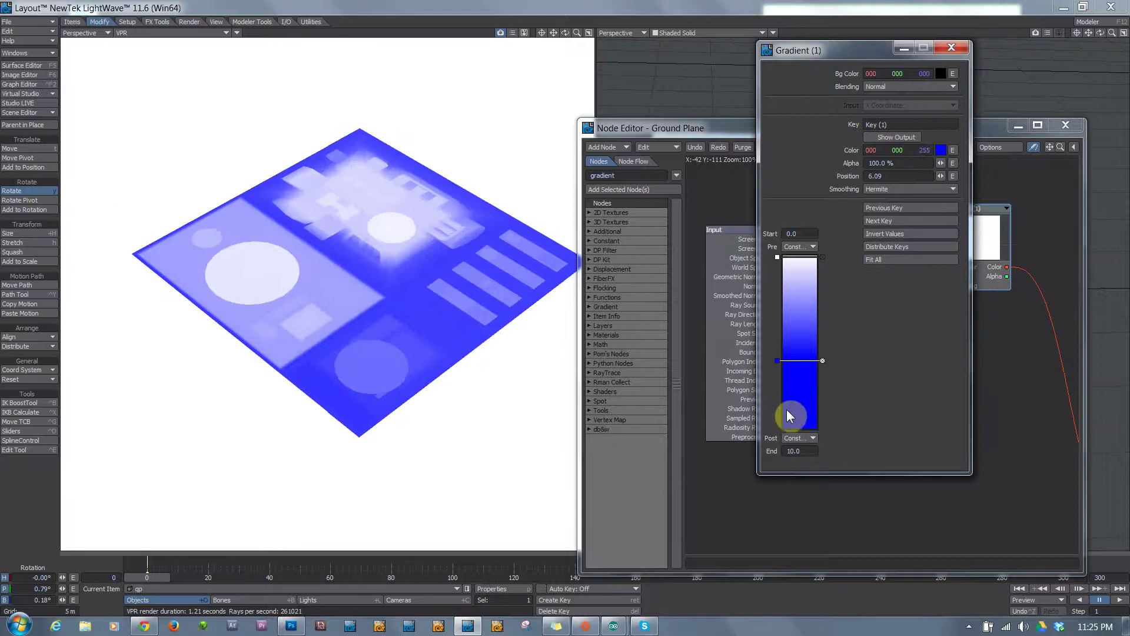
Step: Add a gradient key at about position 2.66 and color it pure green (0, 255, 0)
click(796, 302)
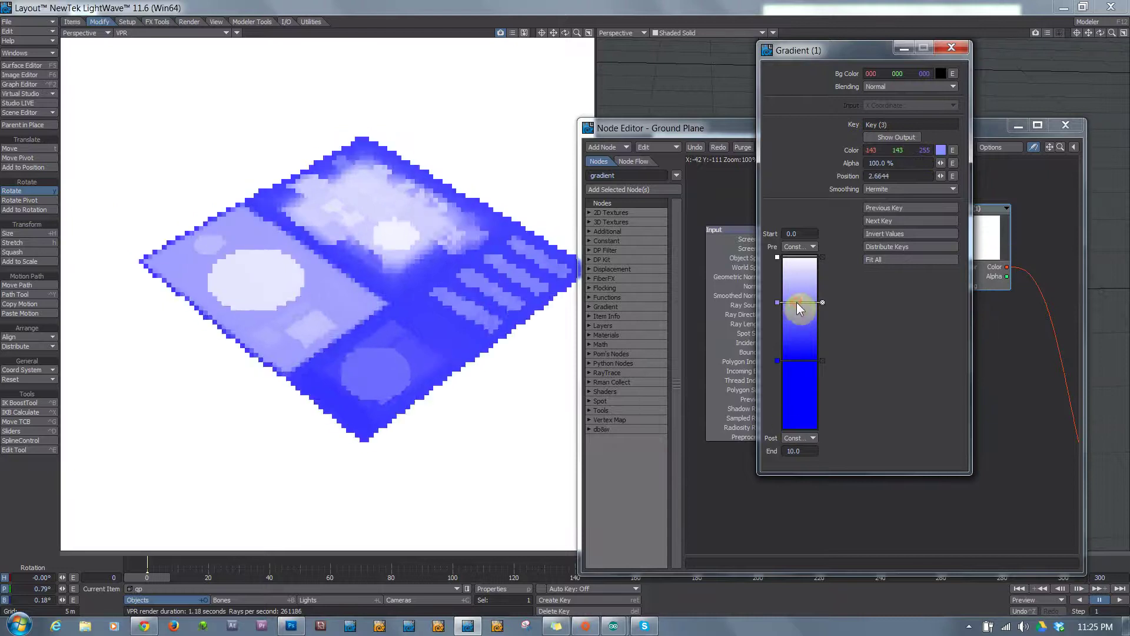
drag(896, 149, 1015, 154)
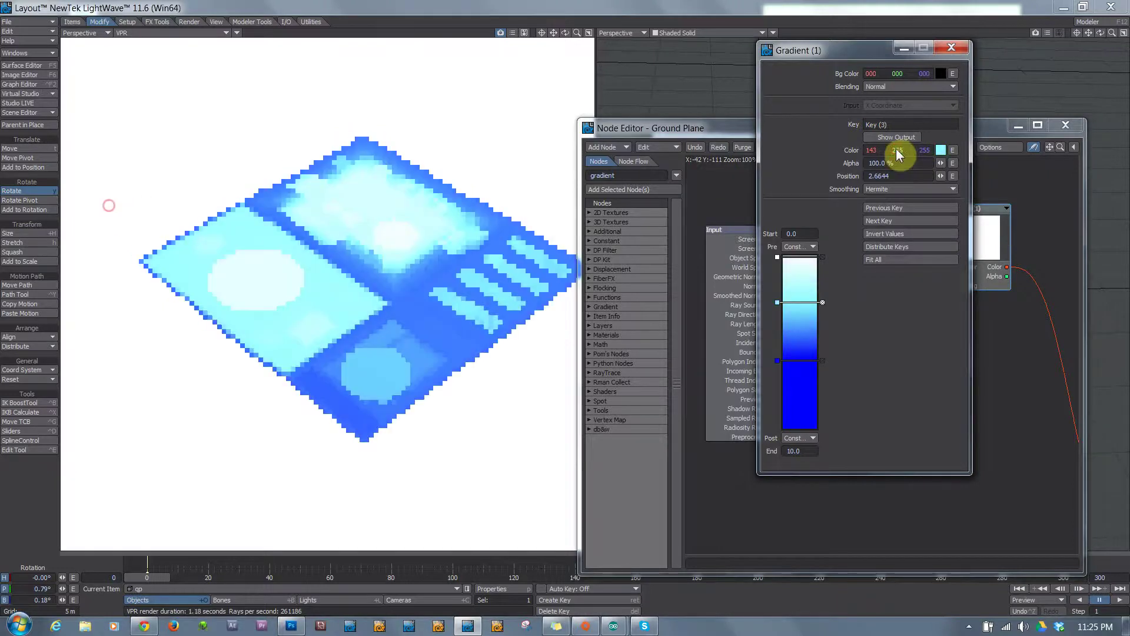
drag(925, 149, 922, 150)
drag(106, 212, 80, 214)
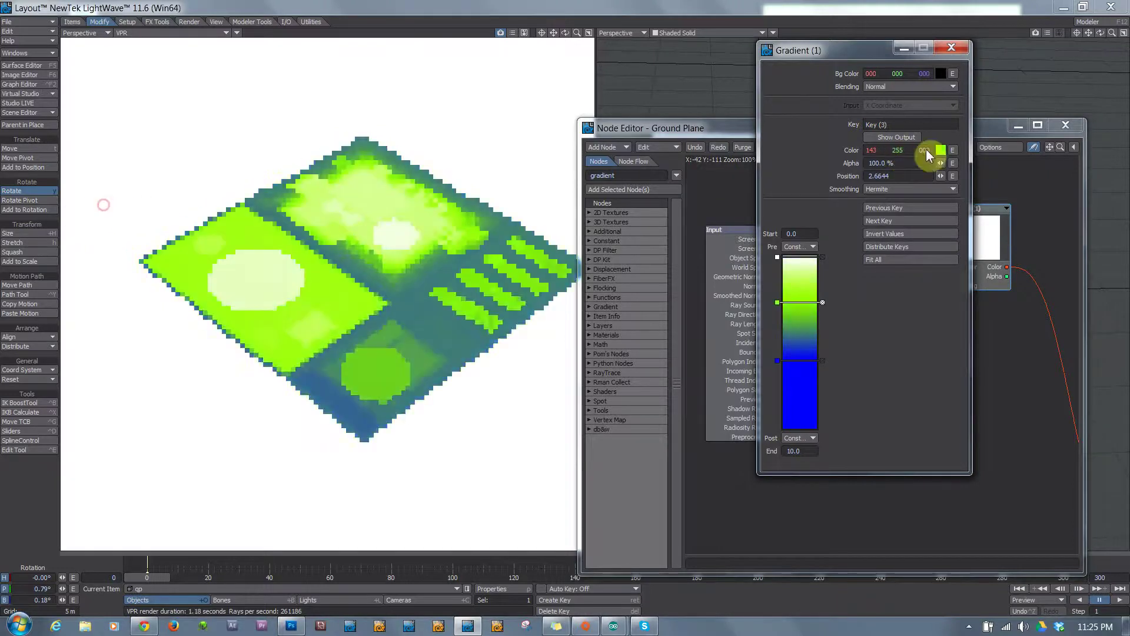
drag(873, 148, 100, 206)
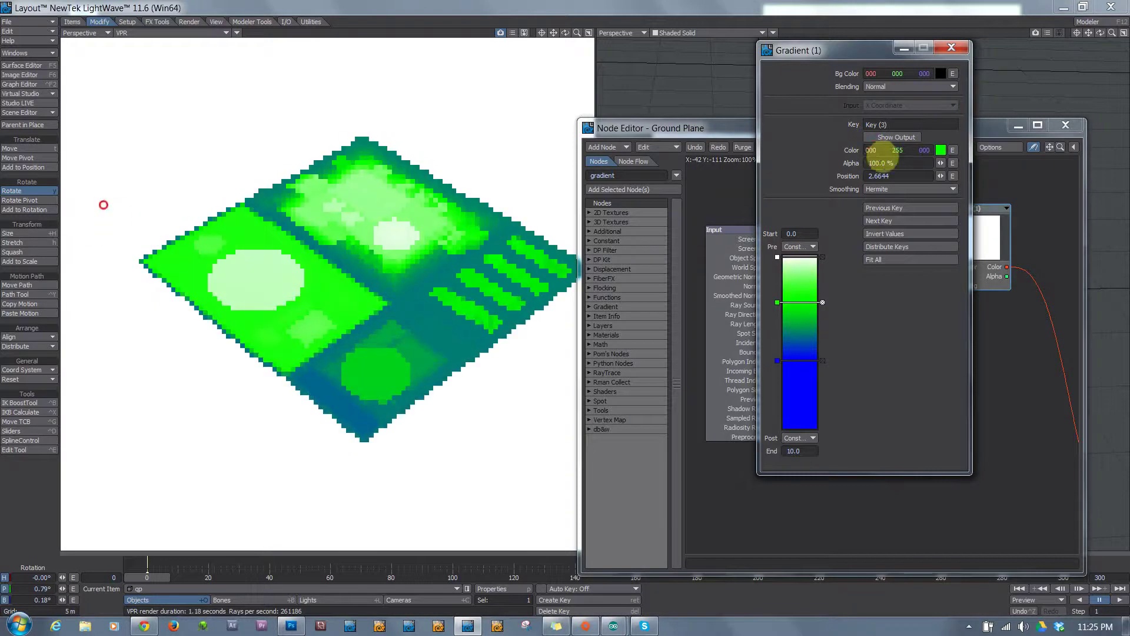
Step: Color the gradient's key at position 0.0 pure red (255, 0, 0) and close the node's settings
click(791, 256)
drag(895, 151, 82, 219)
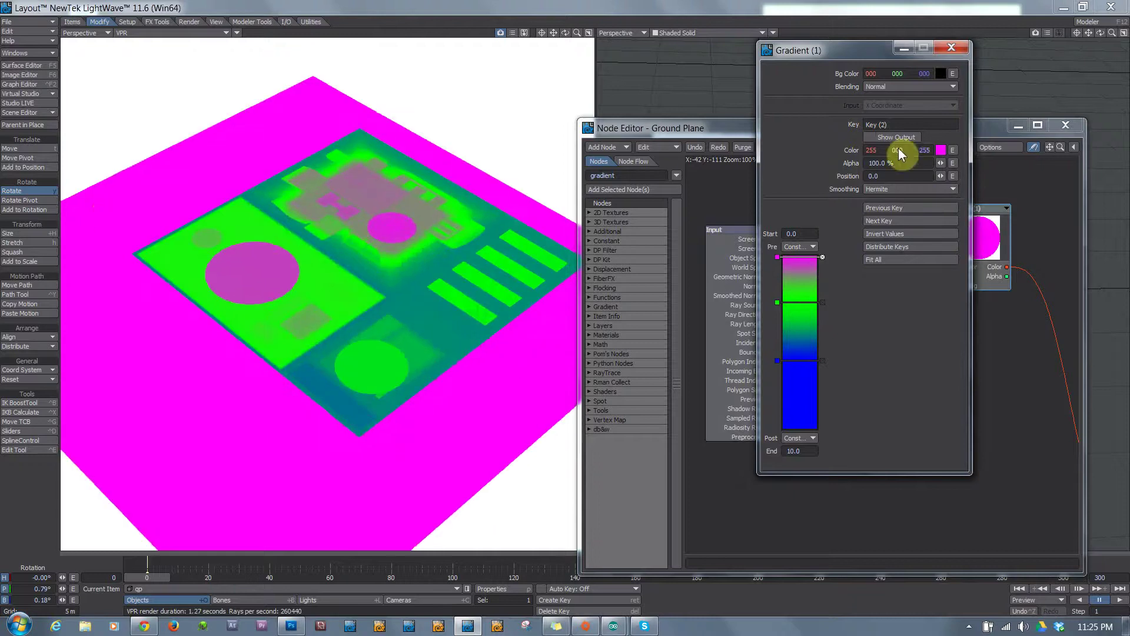
drag(922, 150, 111, 214)
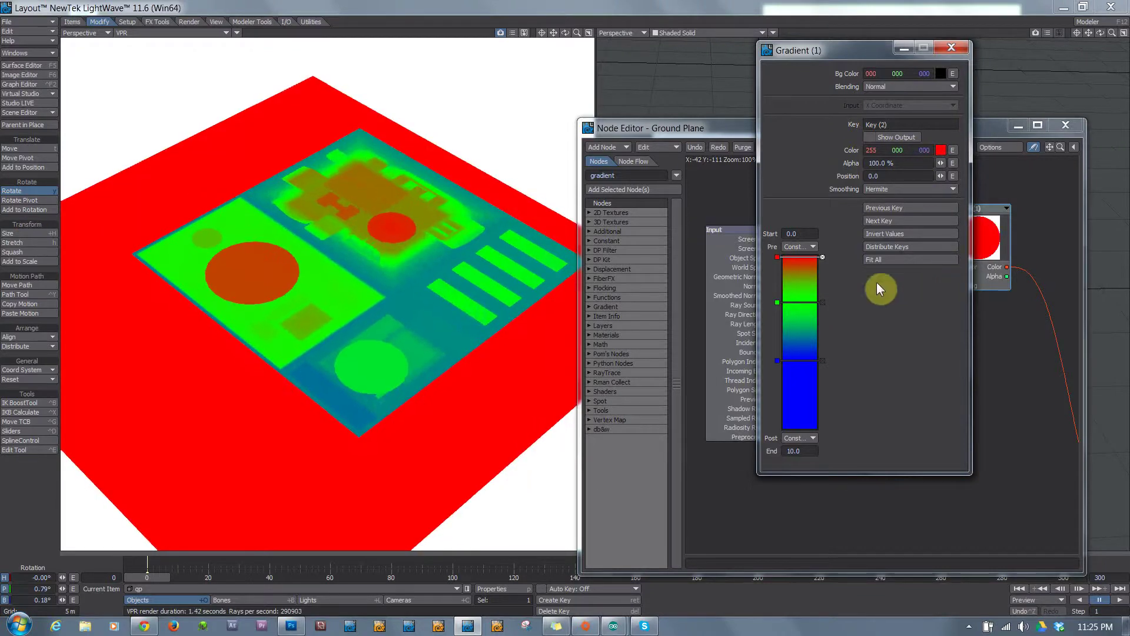
click(954, 48)
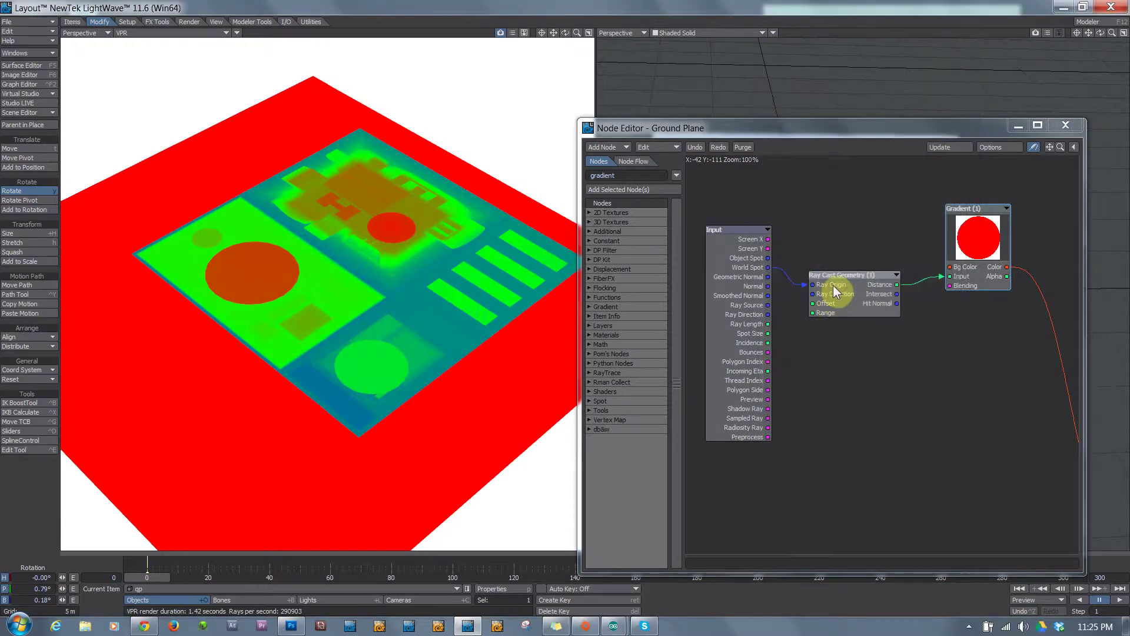
Step: Review the Ray Cast Geometry node's object list and ray settings and the gradient's link to Diffuse Shading, and close the node network
drag(832, 285, 830, 253)
double_click(830, 253)
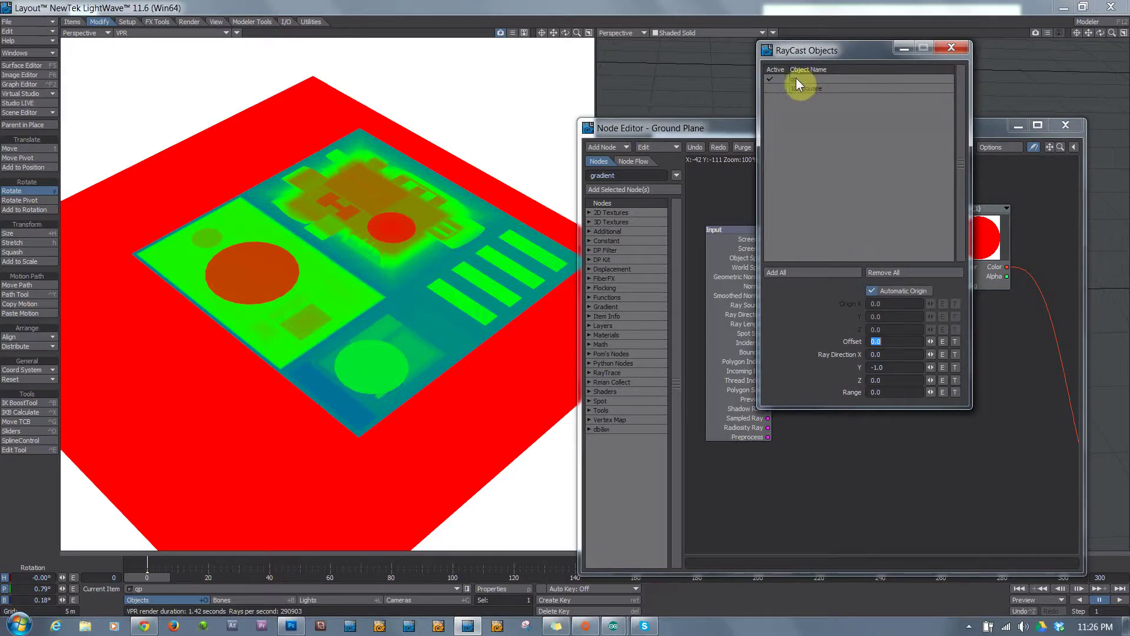
click(952, 48)
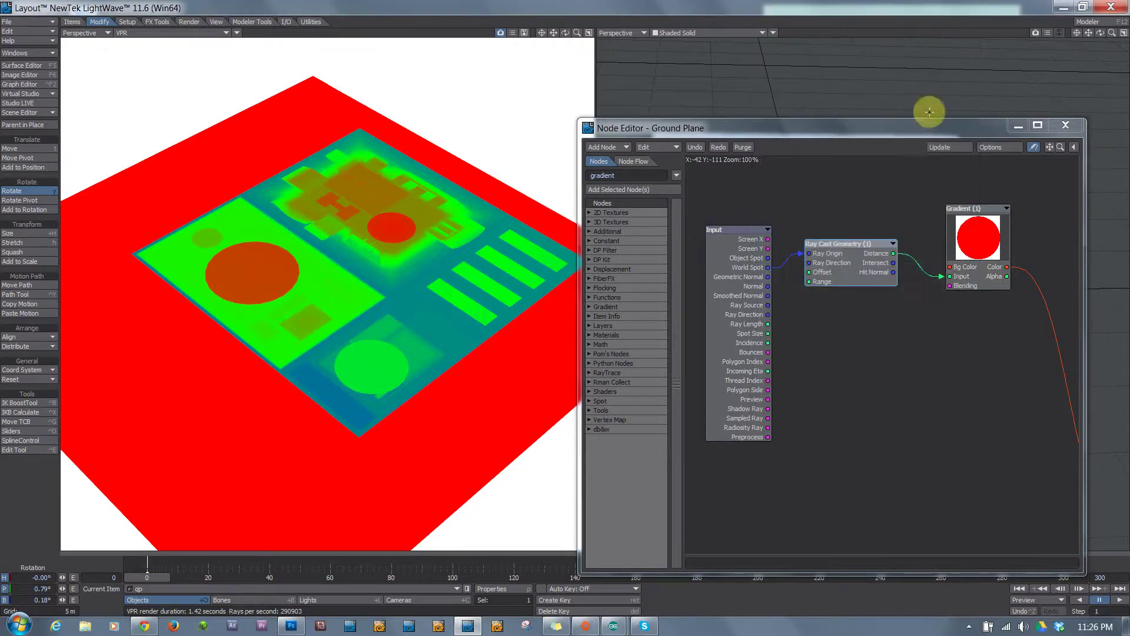
mouse_move(1050, 147)
mouse_down()
mouse_move(947, 84)
mouse_move(908, 78)
mouse_move(1062, 155)
mouse_up()
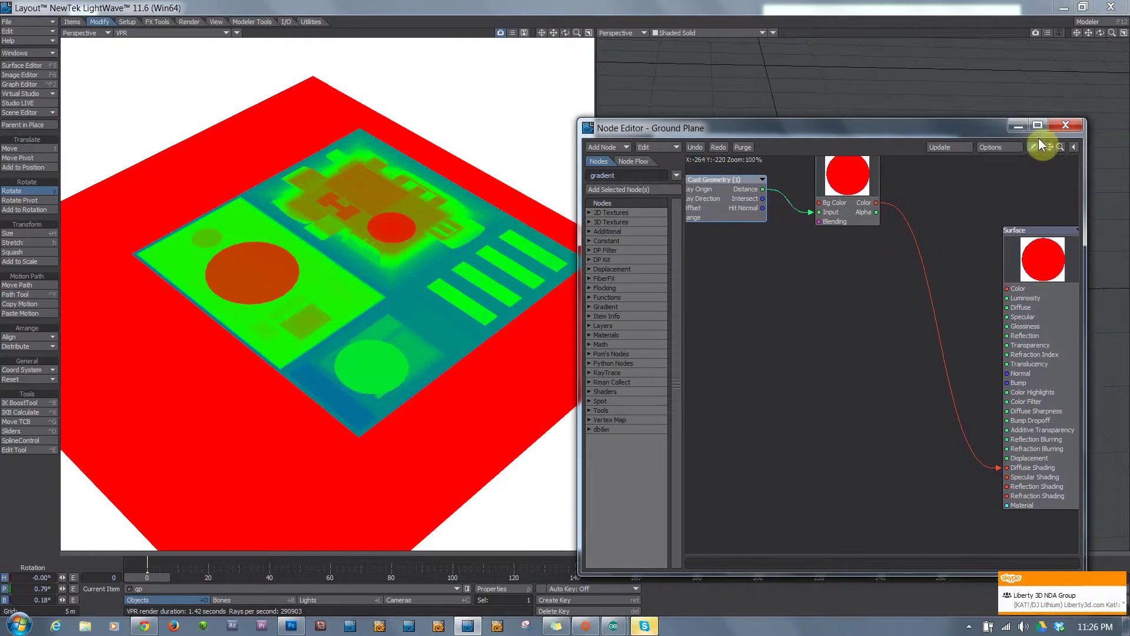
click(1069, 126)
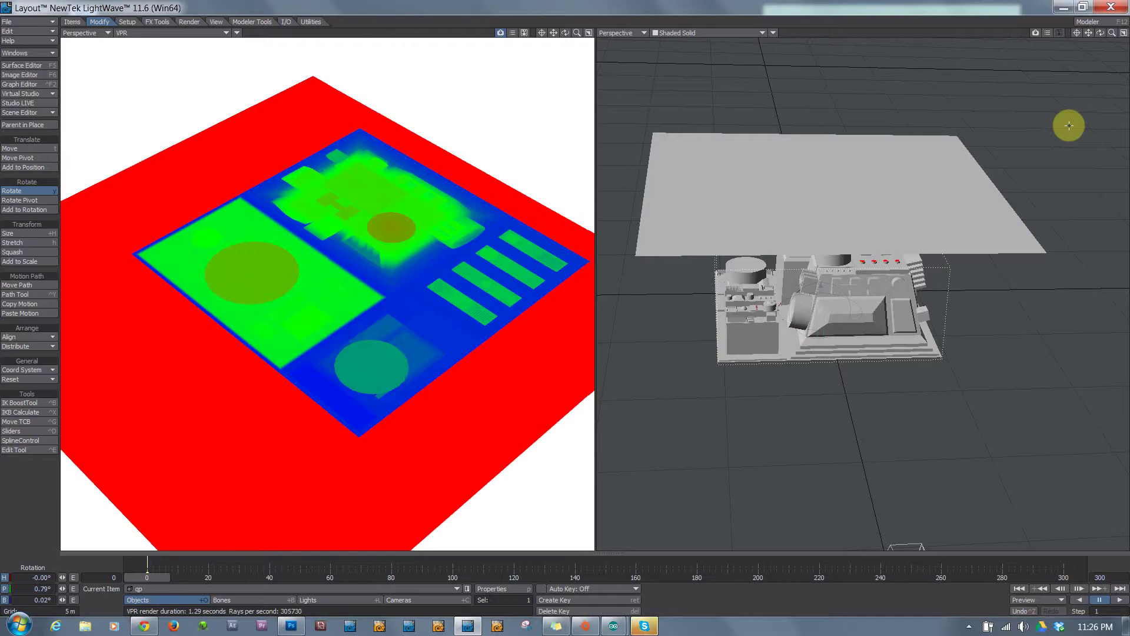
Step: Rotate the machine model under the ground plane to heading 33.41°, pitch 1.31° and bank -9.07°, and shift it beneath the plane
right_drag(1069, 125, 1069, 125)
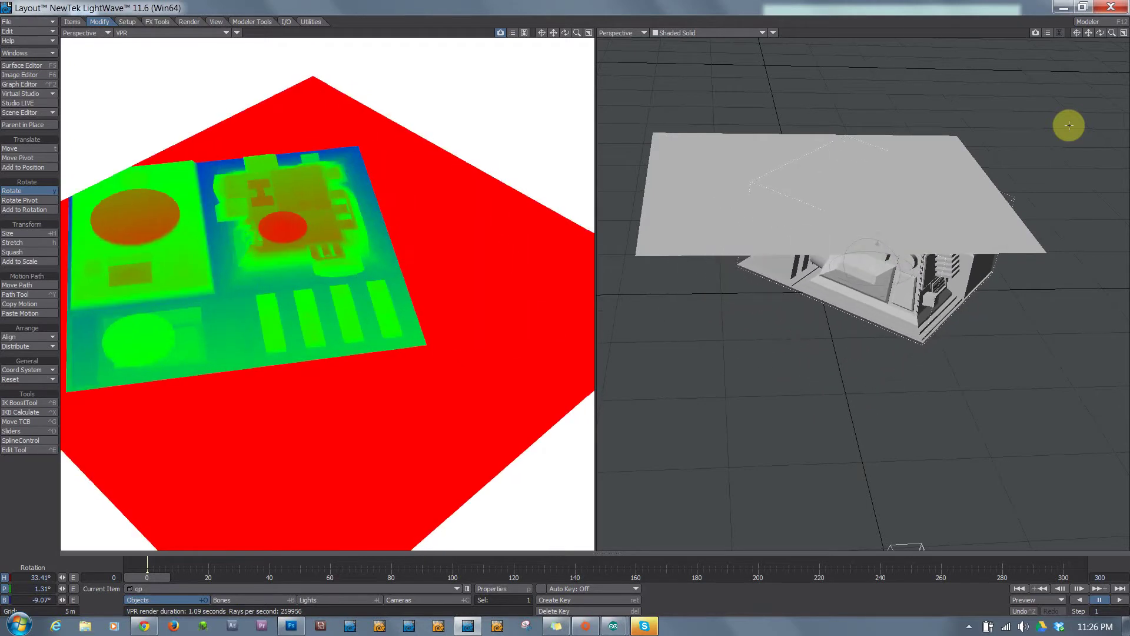
right_drag(1069, 126, 1069, 125)
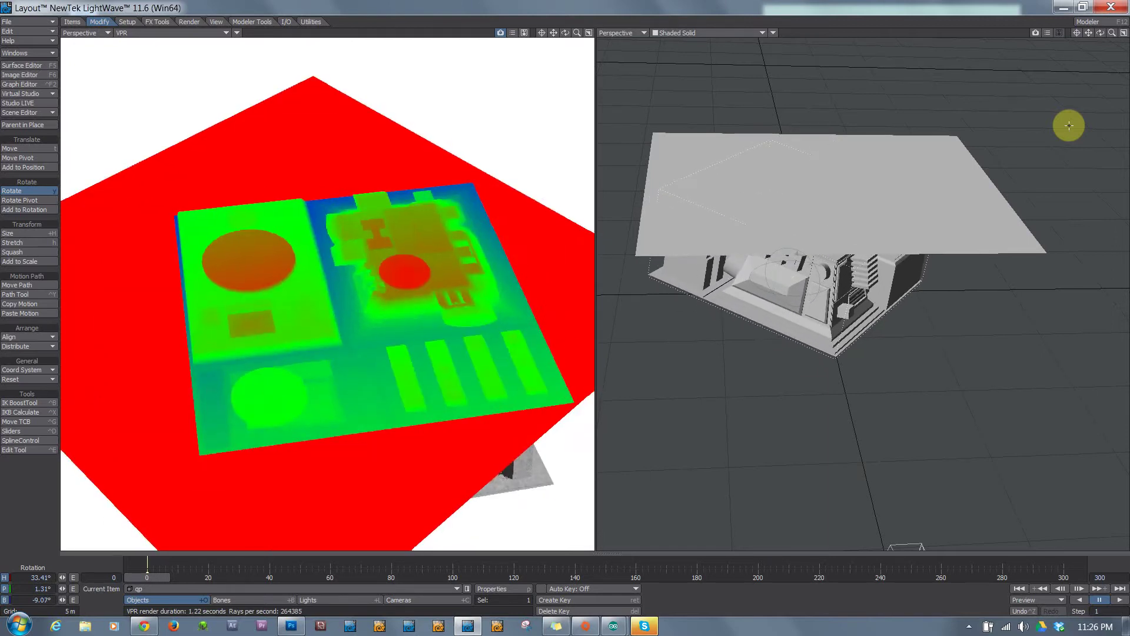